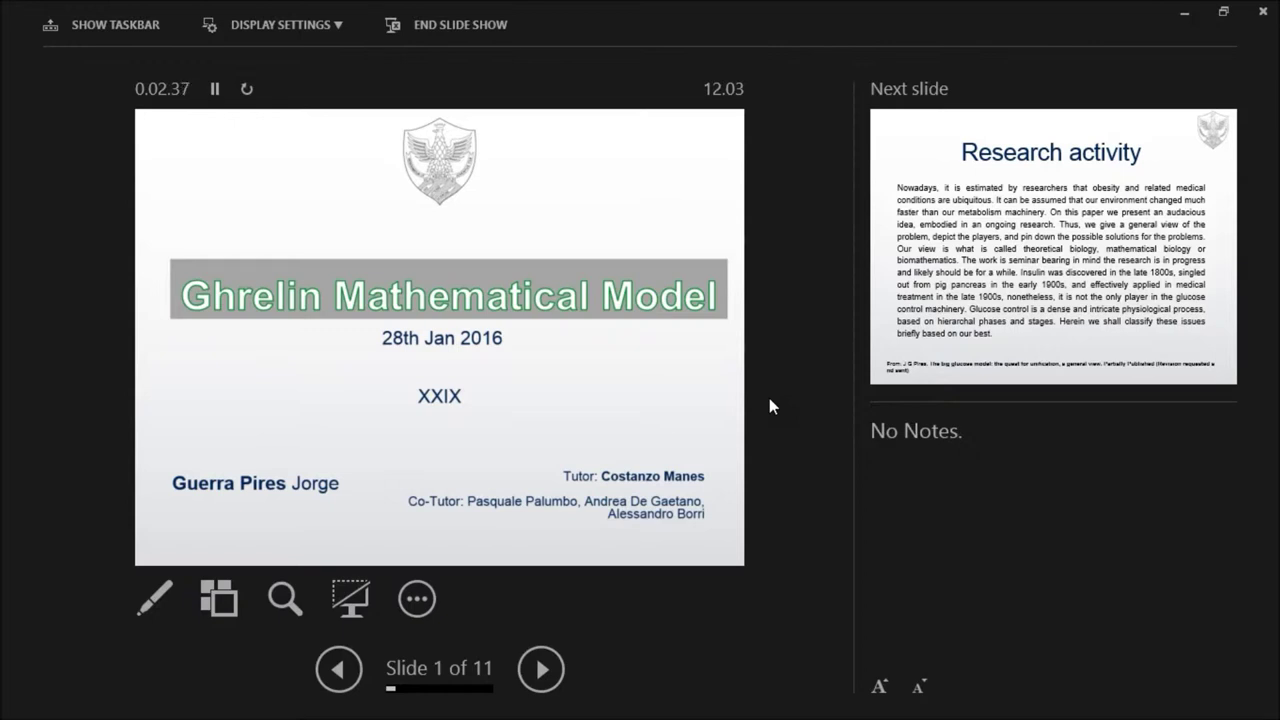
Step: Move from the title slide to slide 2, back and forth, then on to slide 3 on the ghrelin model
key("Right")
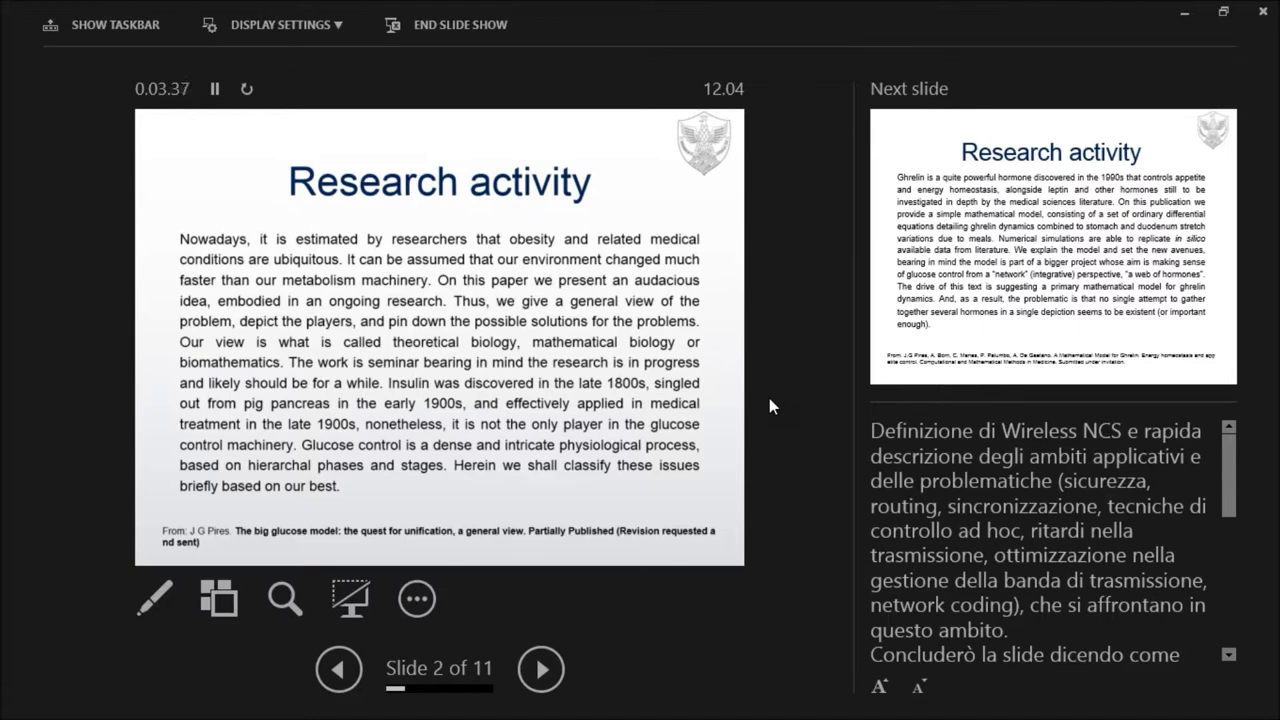
key("Right")
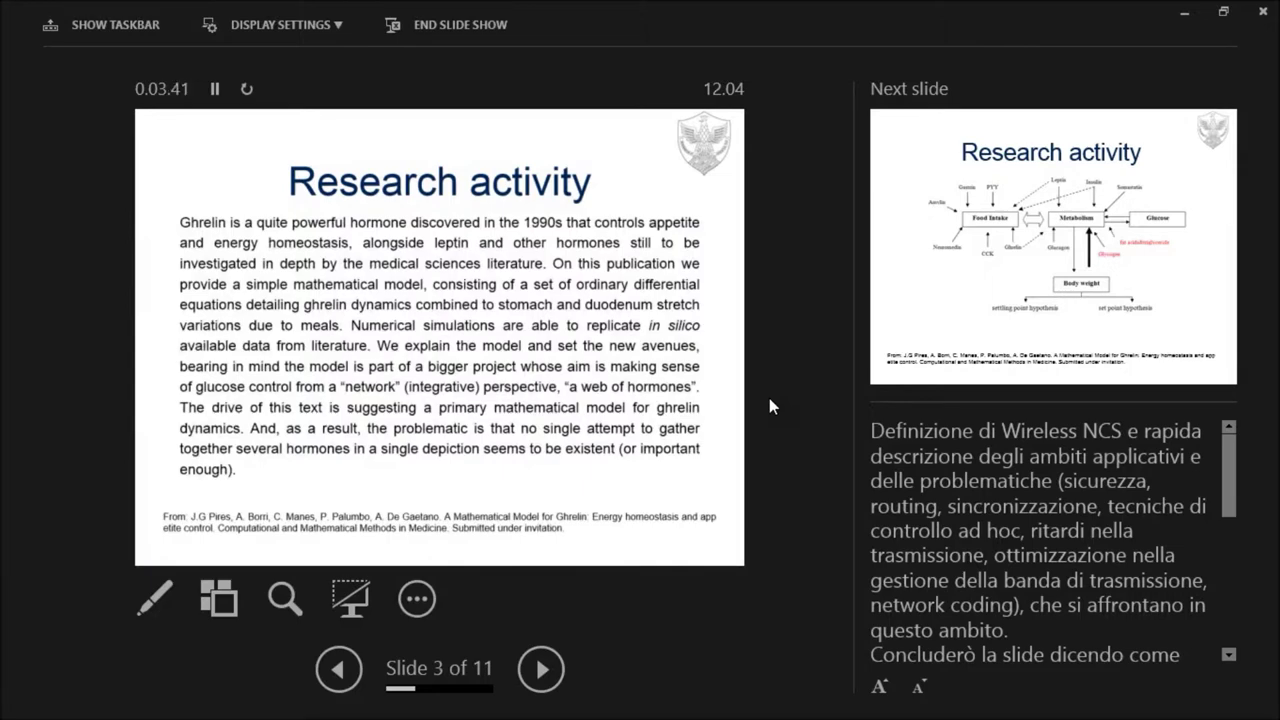
key("Left")
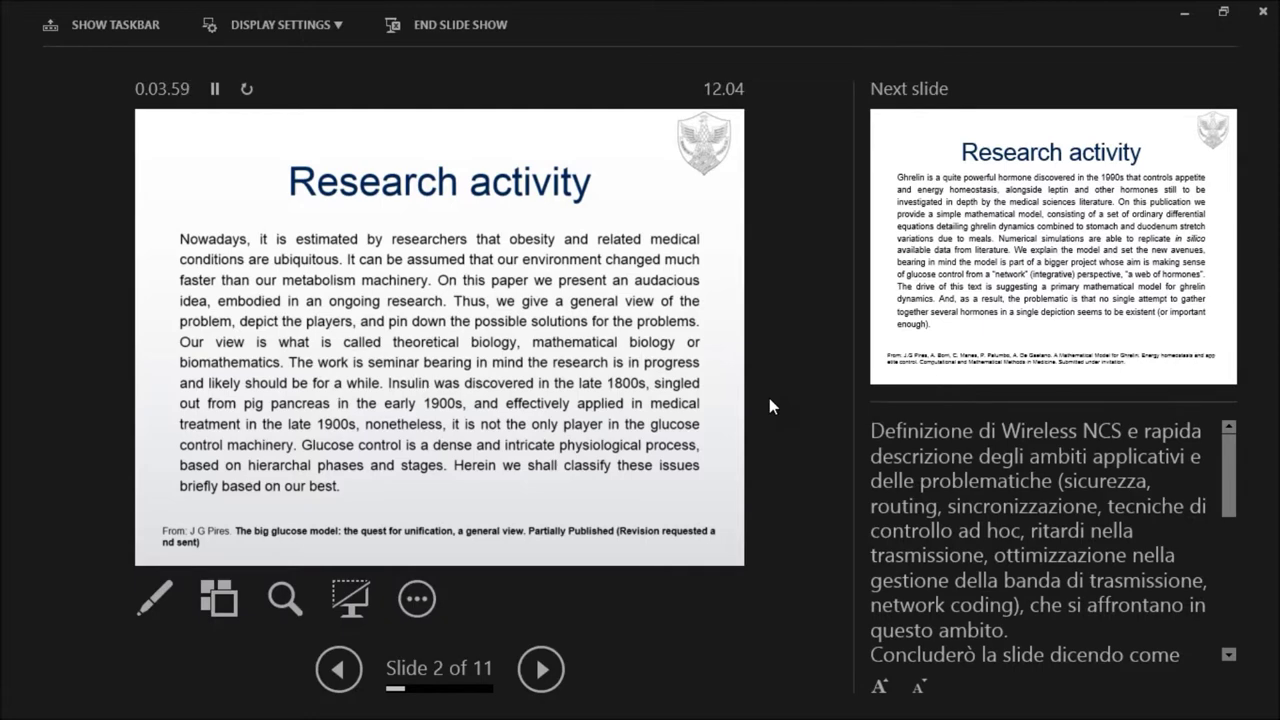
key("Right")
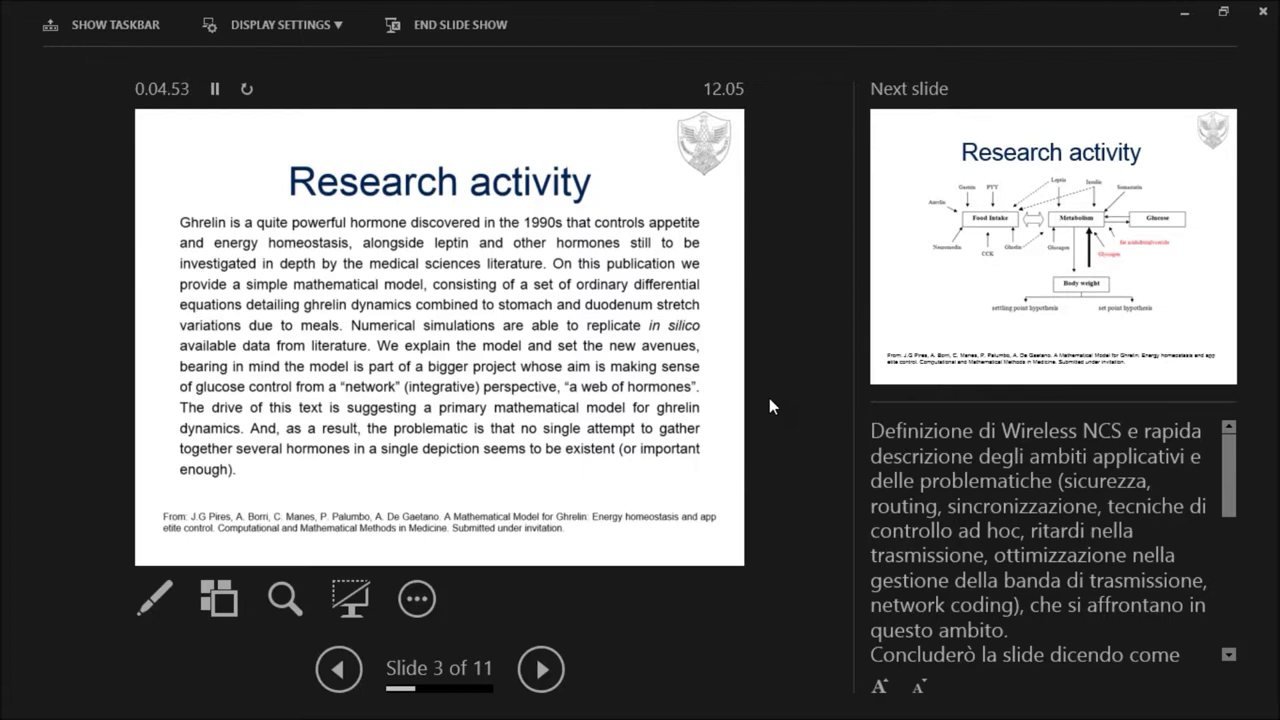
Step: Advance from slide 3 to slide 4, the diagram linking hormones to food intake and body weight
key("Right")
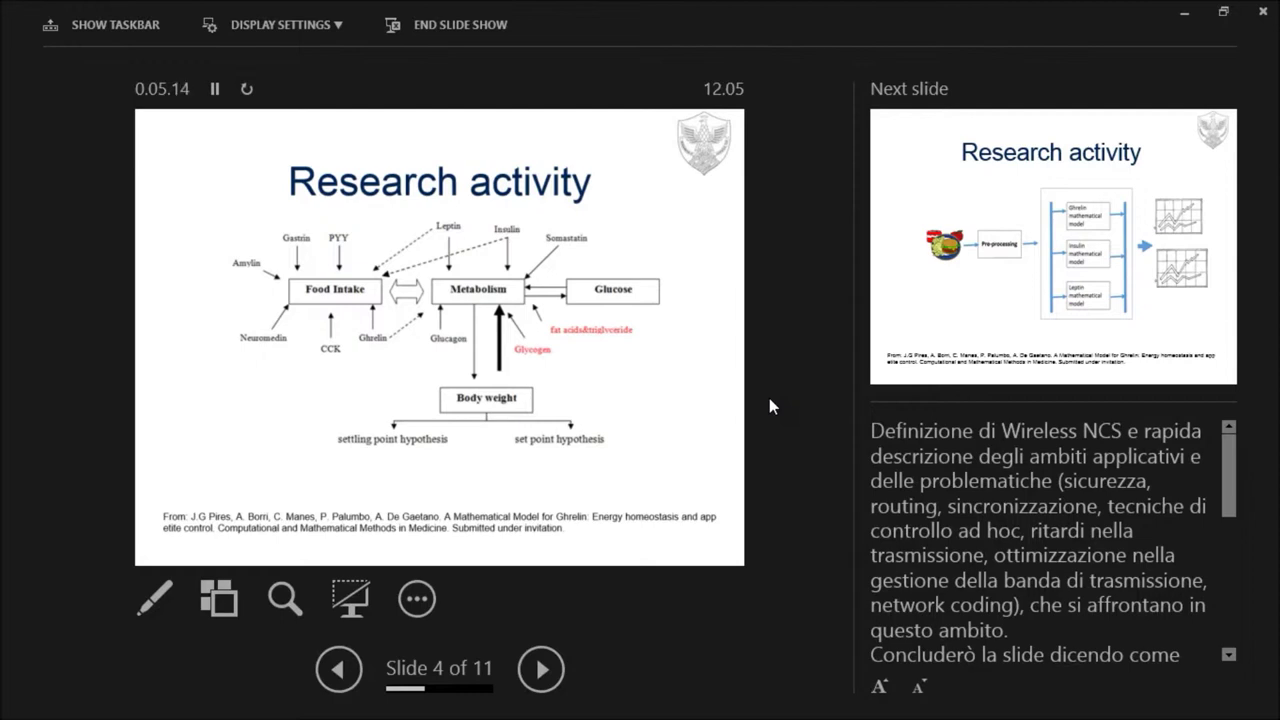
Step: Advance past the model pipeline diagram on slide 5 to the conclusions on slide 6
key("Right")
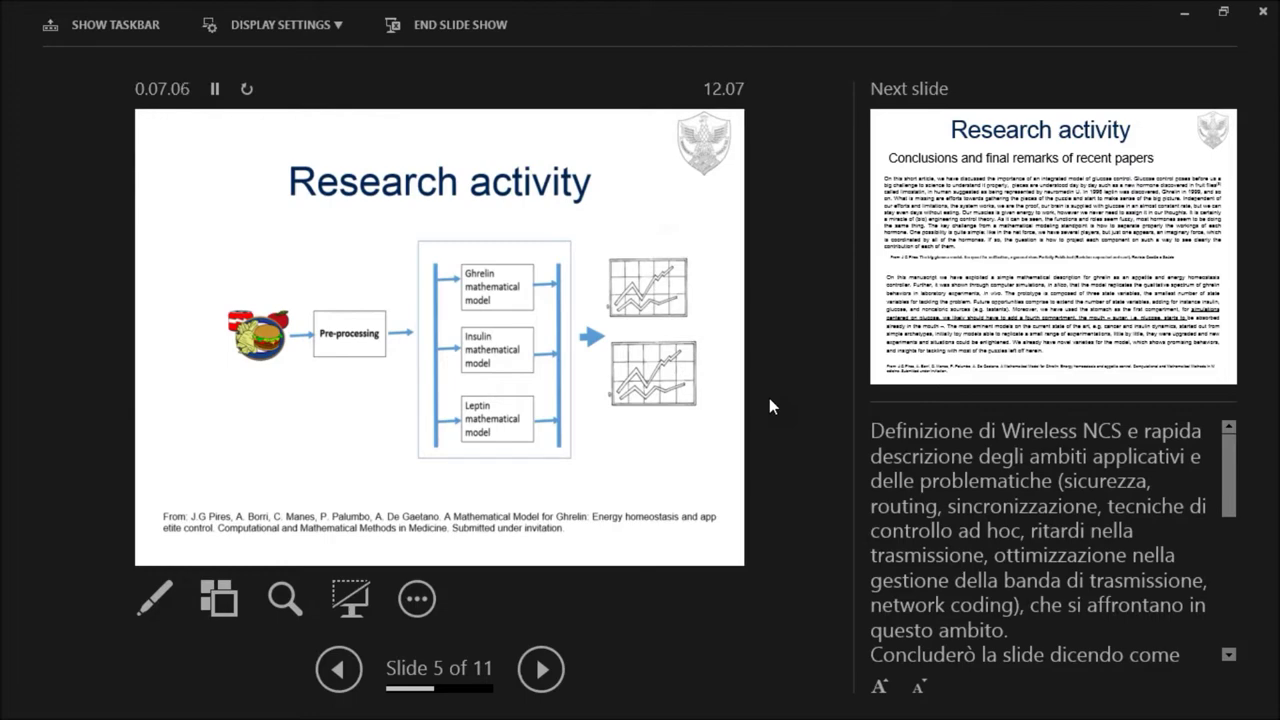
key("Right")
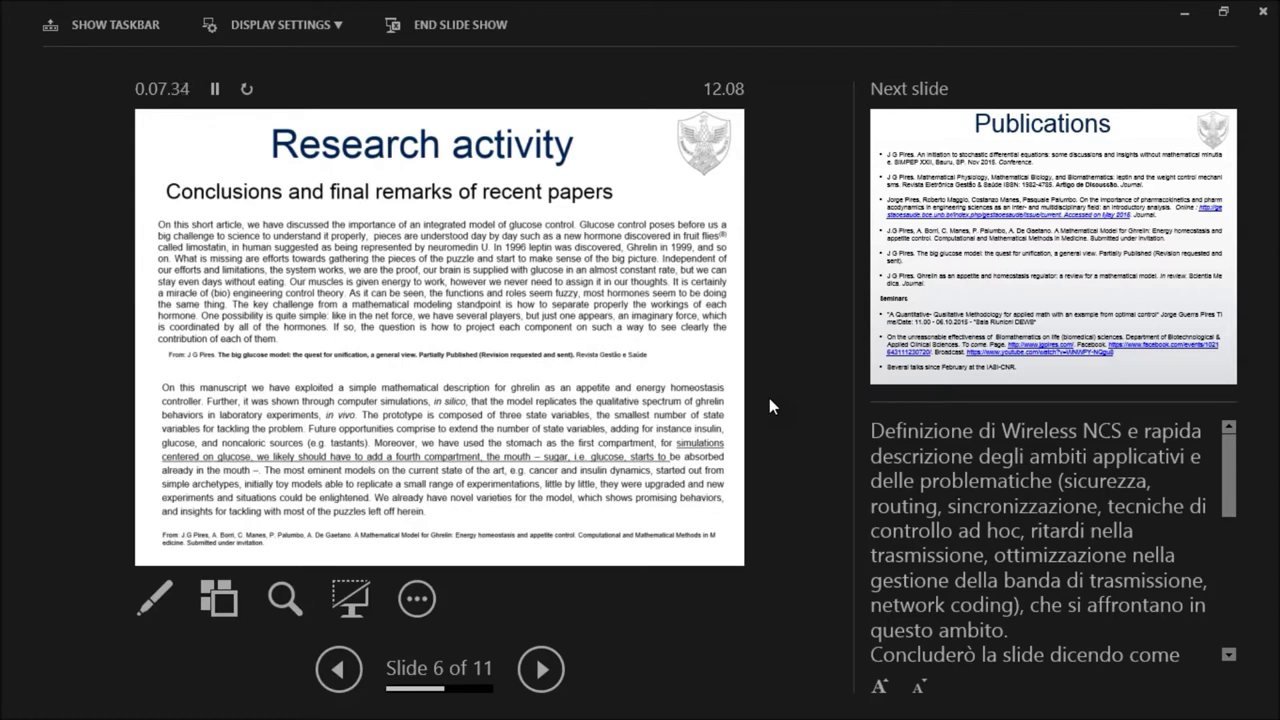
Step: Advance through Publications on slide 7 to the Teaching support slide 8
key("Right")
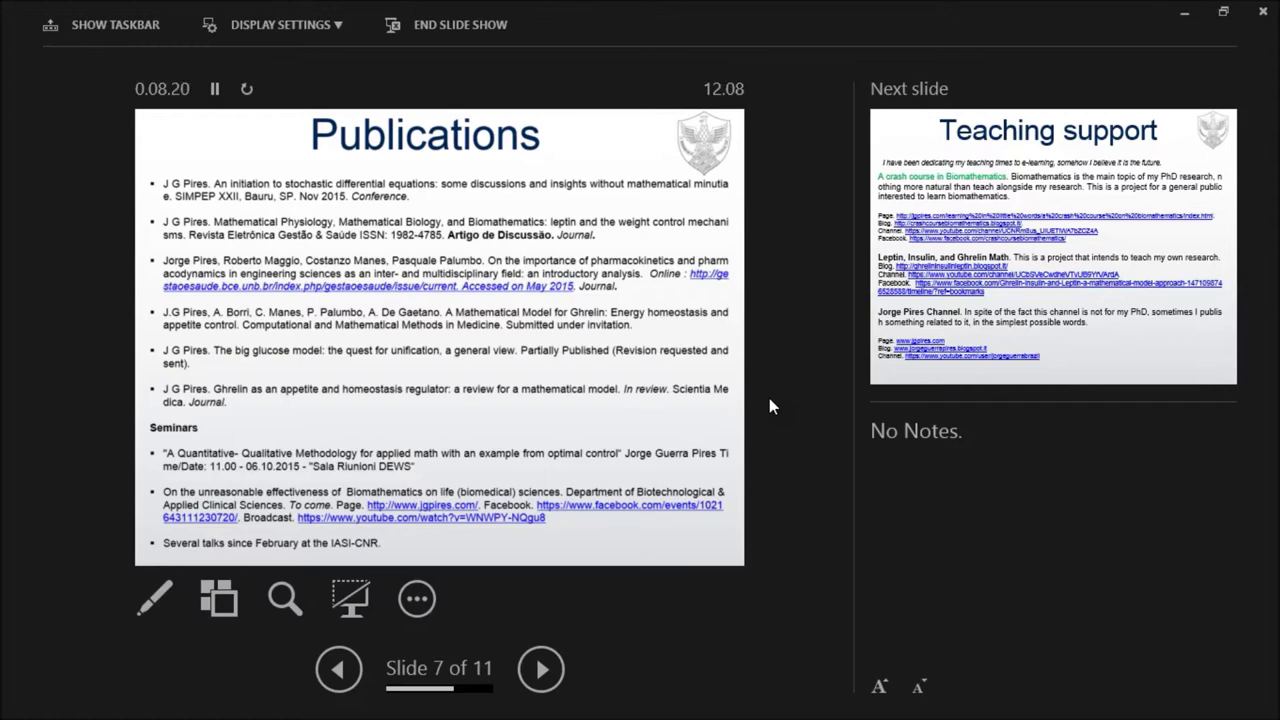
key("Right")
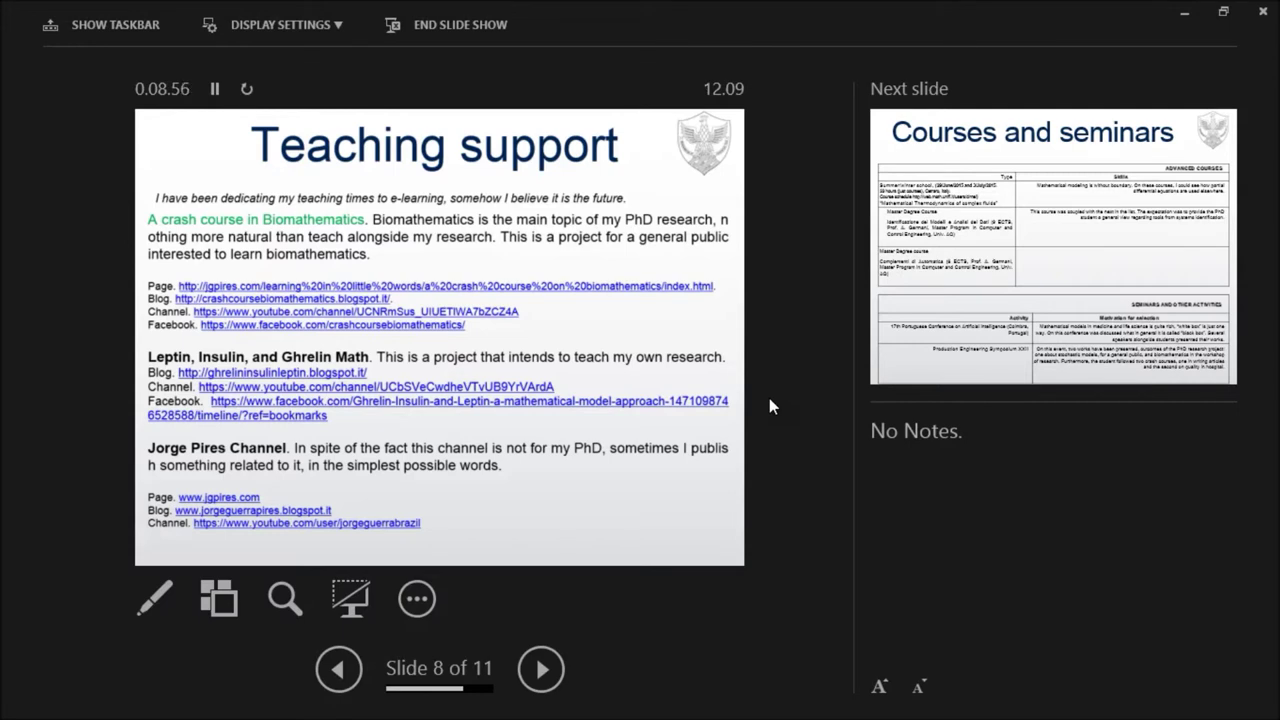
Step: Advance through the Courses and seminars slide 9 to the L'Aquila Biomathematics seminar slide 10
key("Right")
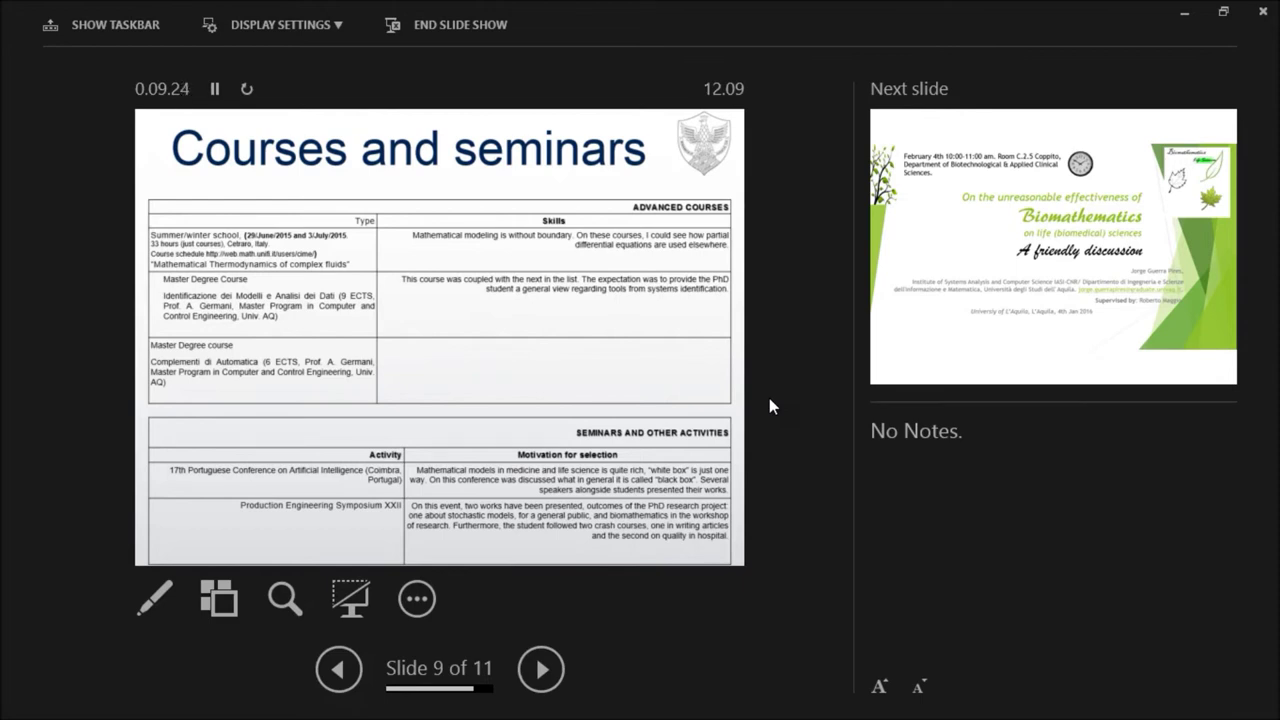
key("Right")
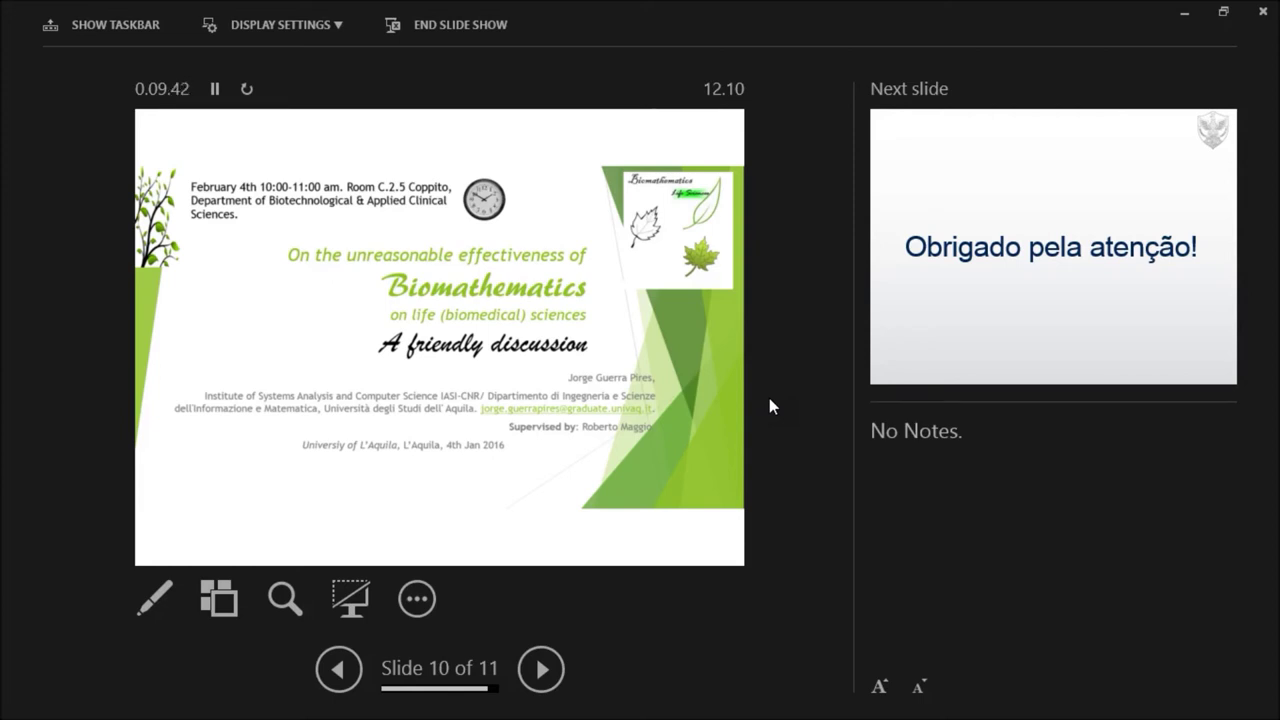
Step: Advance to the closing 'Obrigado pela atenção!' slide, 11 of 11
key("Right")
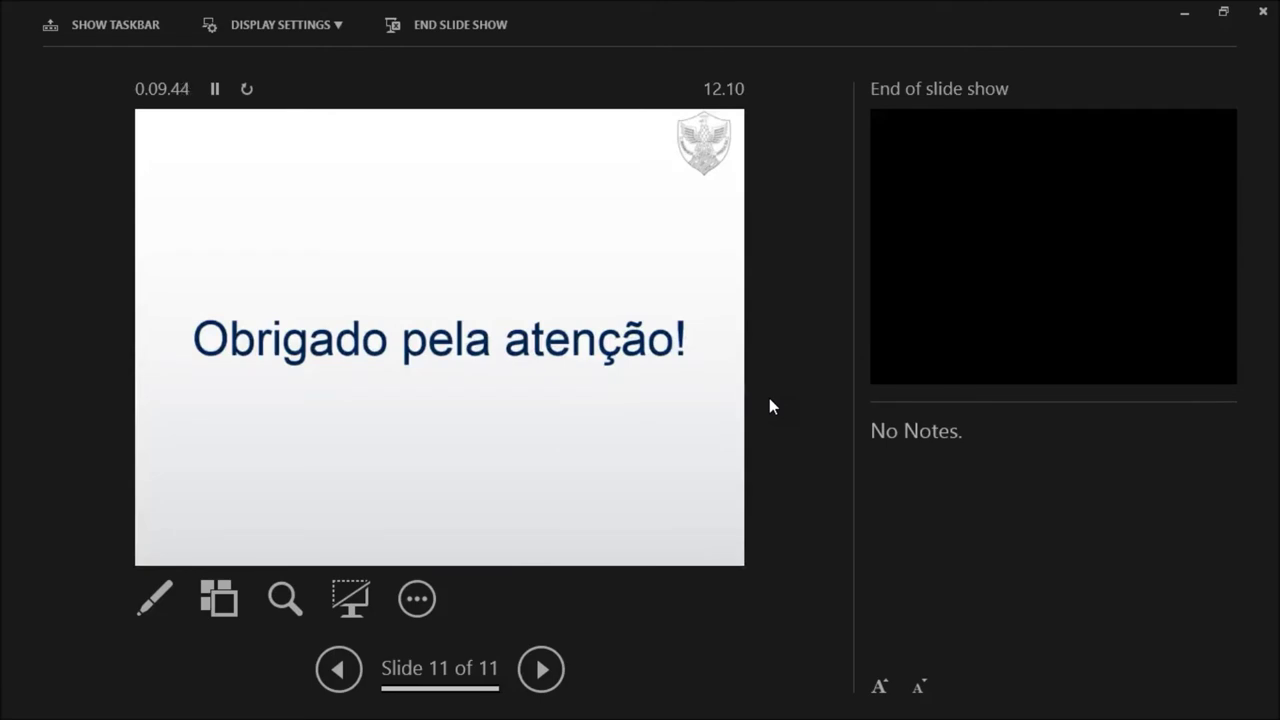